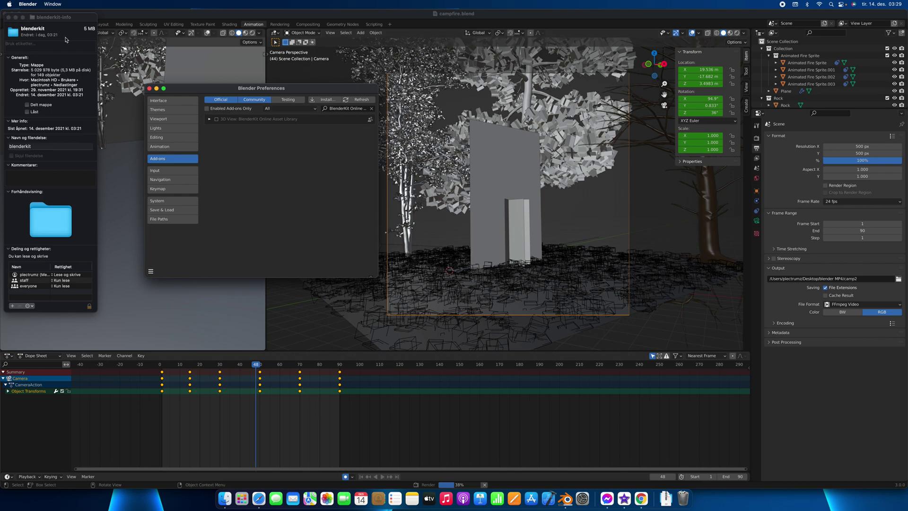
# Close the blenderkit info window and bring up the BlenderKit install page in Safari.
pyautogui.click(8, 18)
pyautogui.click(259, 497)
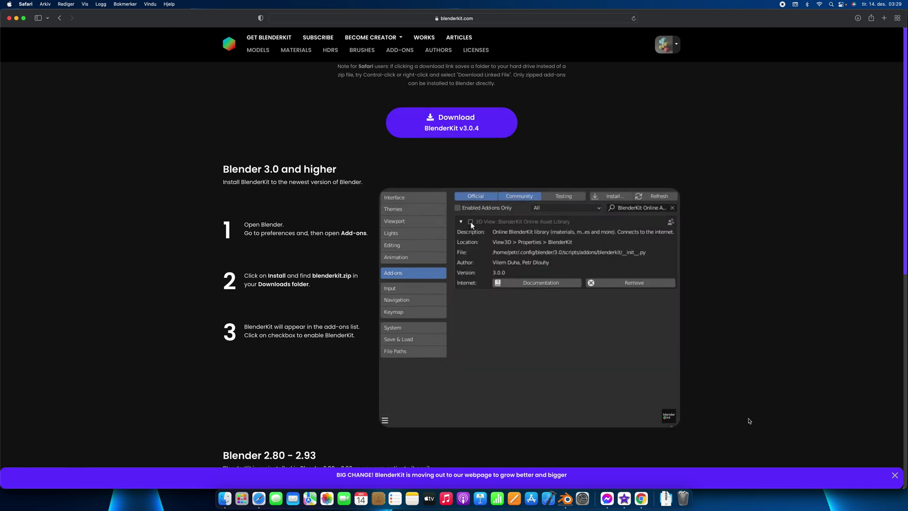
pyautogui.click(666, 498)
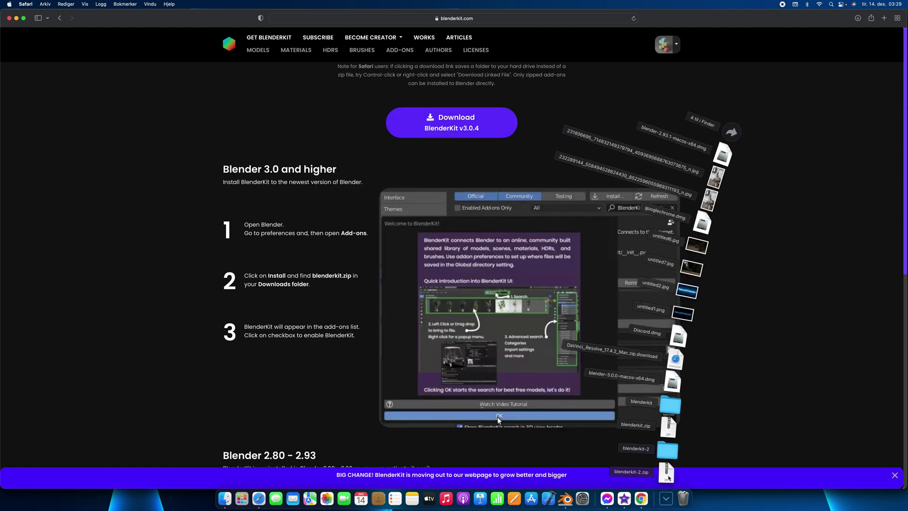
pyautogui.moveTo(666, 454); pyautogui.dragTo(784, 292)
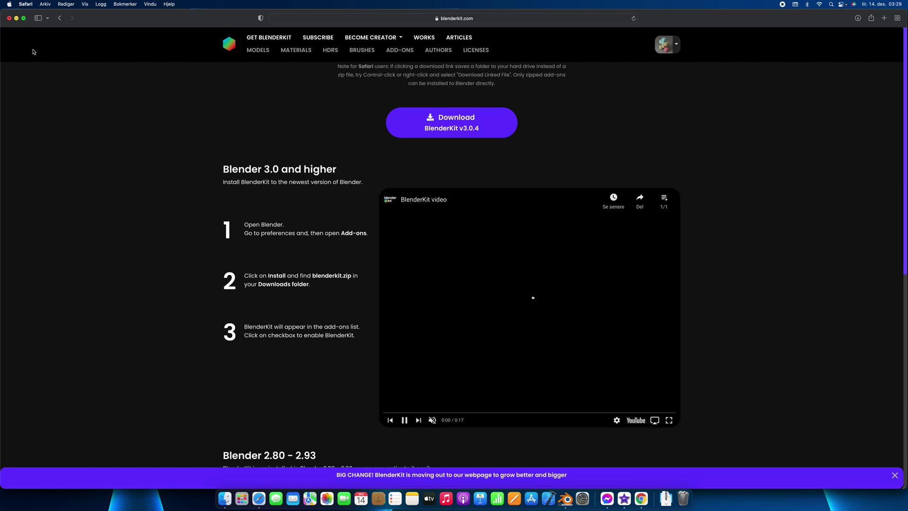
pyautogui.click(16, 18)
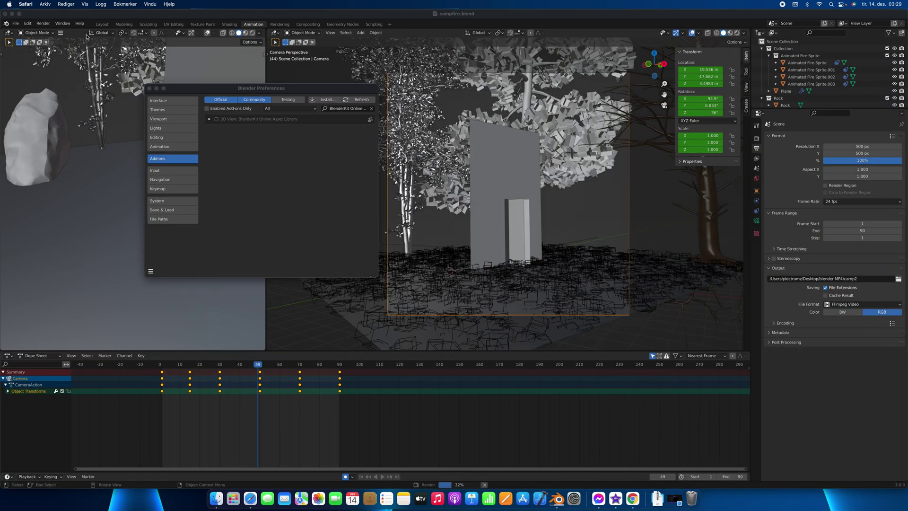
# Hide the Blender main window, close Preferences, and move the Render window to the top-left.
pyautogui.click(12, 14)
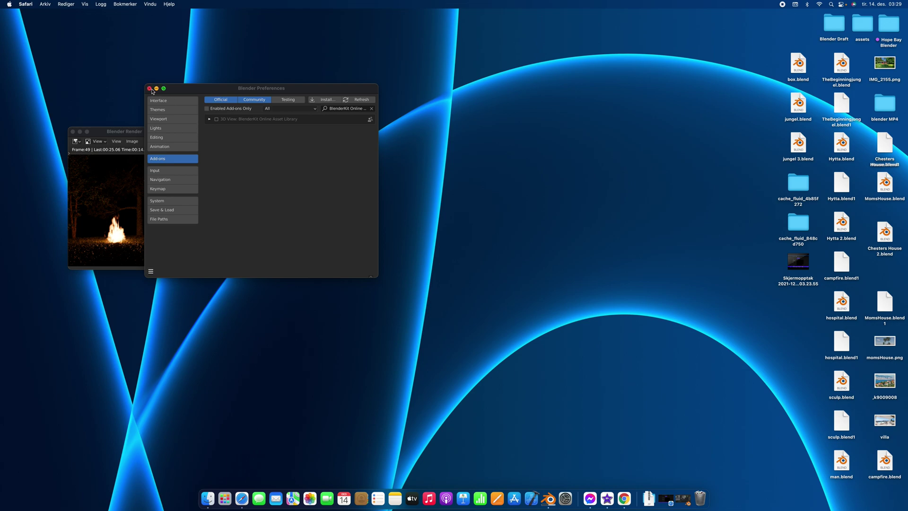
pyautogui.click(149, 88)
pyautogui.click(695, 226)
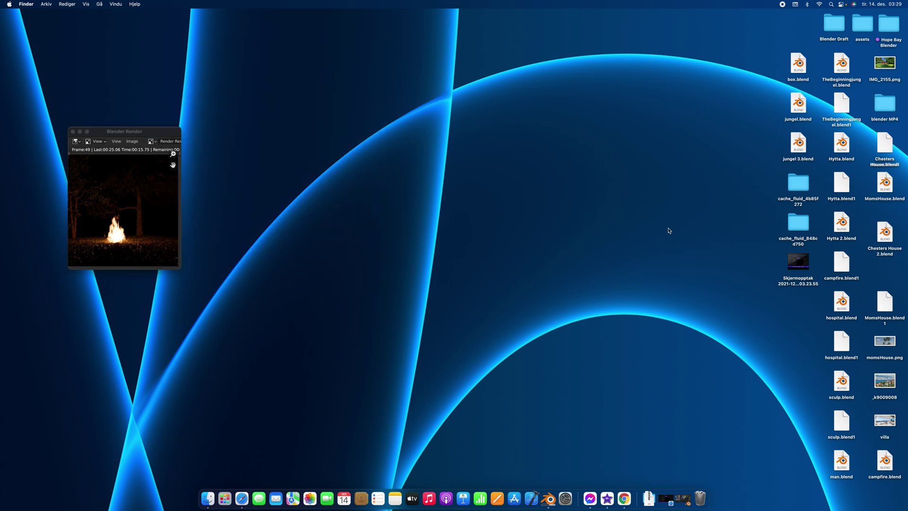
pyautogui.moveTo(149, 131); pyautogui.dragTo(97, 27)
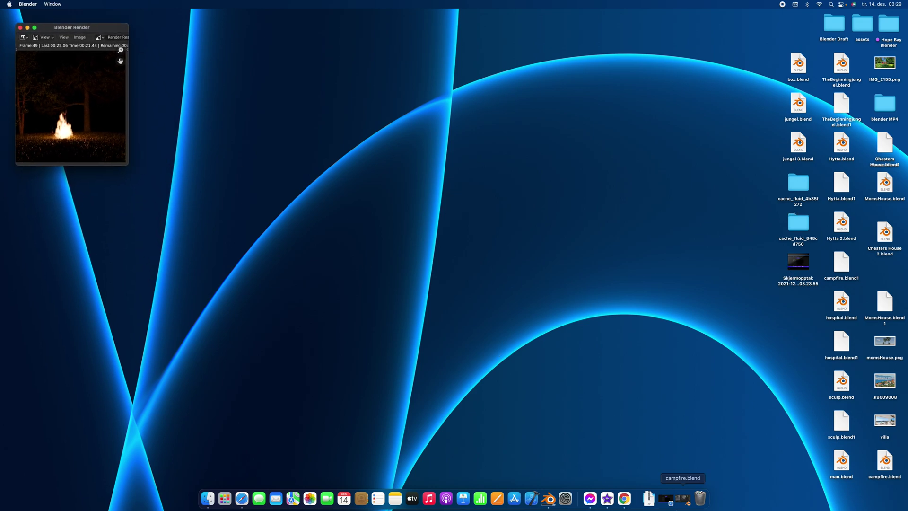
# Select the blenderkit folder in Finder's Downloads (Nedlastinger), then return to the BlenderKit install page.
pyautogui.click(208, 498)
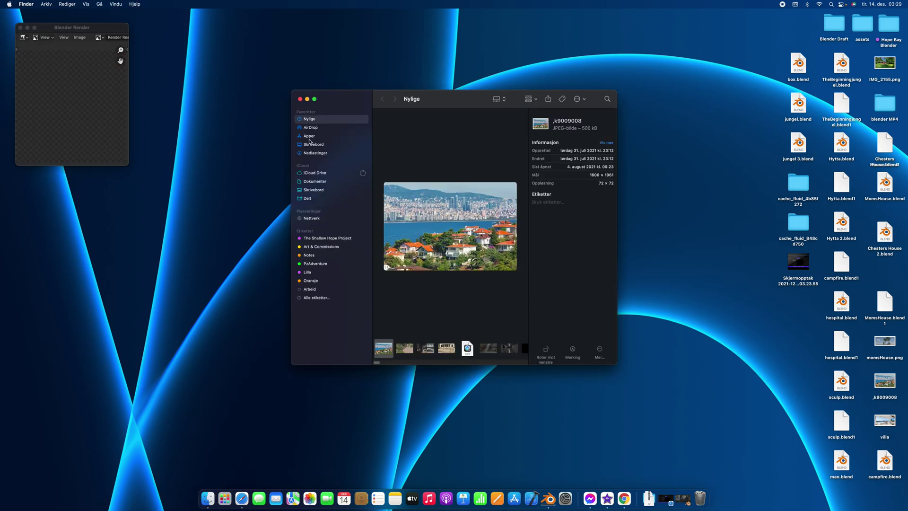
pyautogui.click(315, 153)
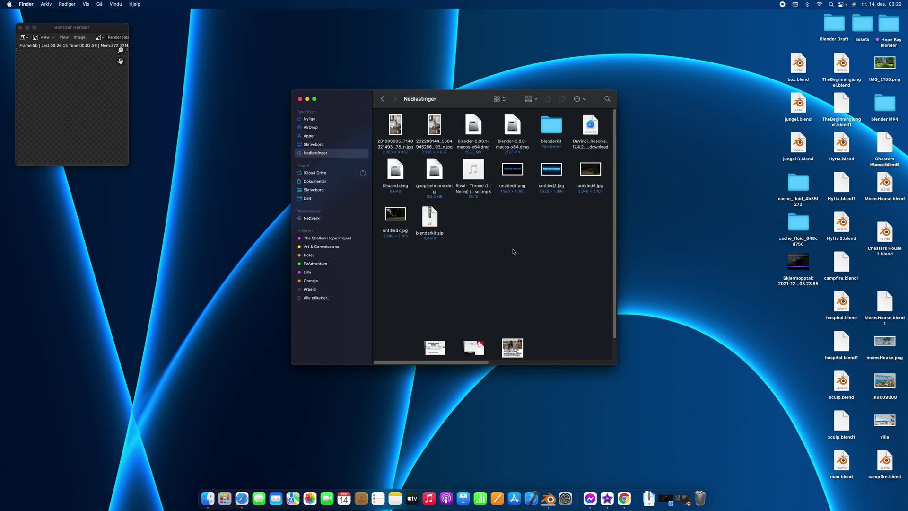
pyautogui.click(549, 134)
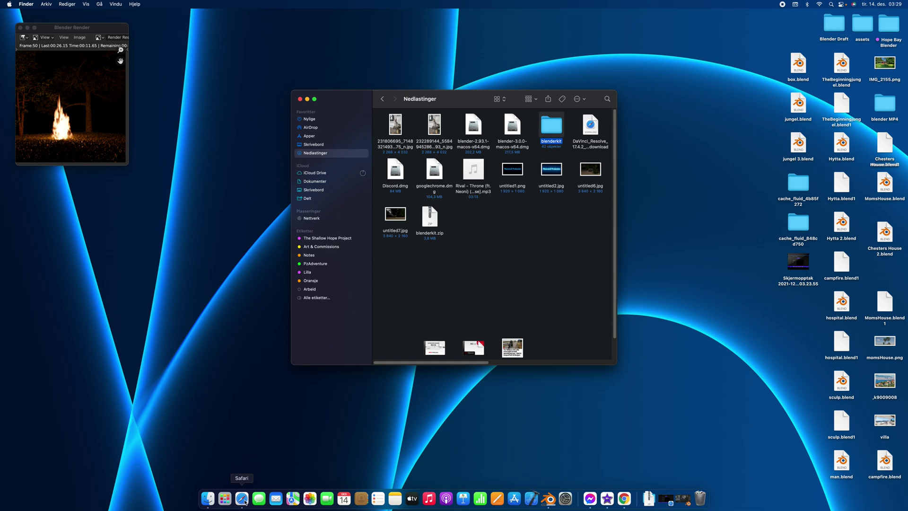
pyautogui.click(244, 499)
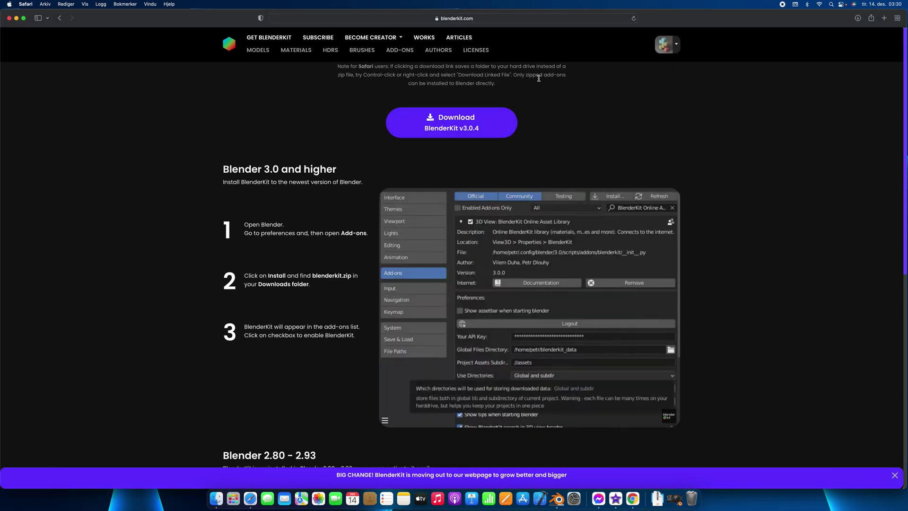
pyautogui.moveTo(517, 74); pyautogui.dragTo(497, 88)
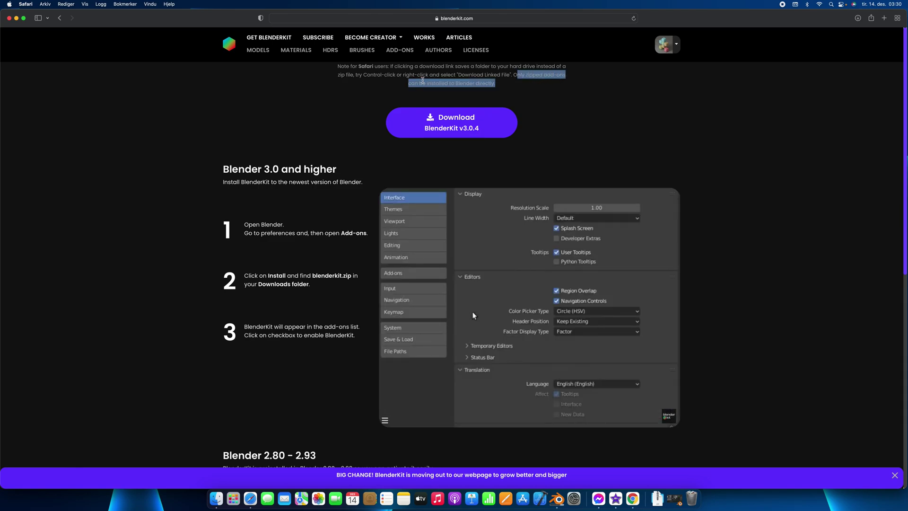
pyautogui.click(517, 92)
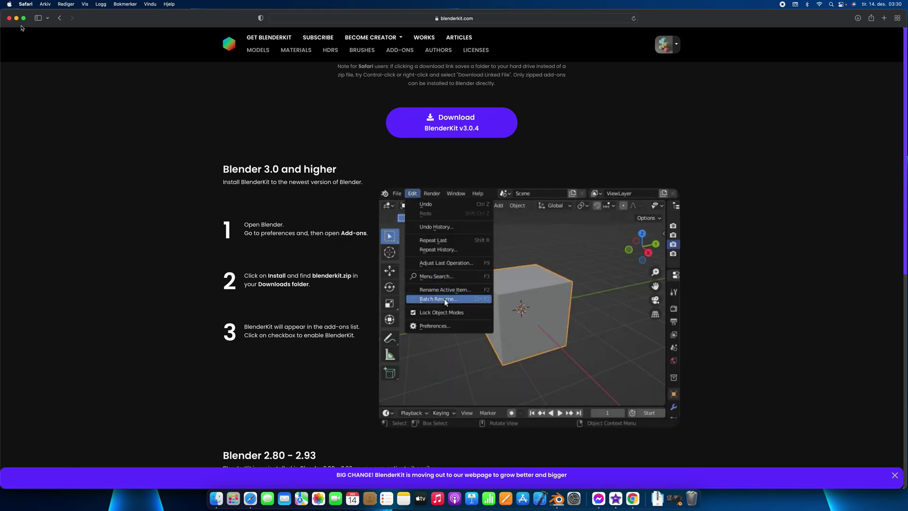
pyautogui.click(16, 18)
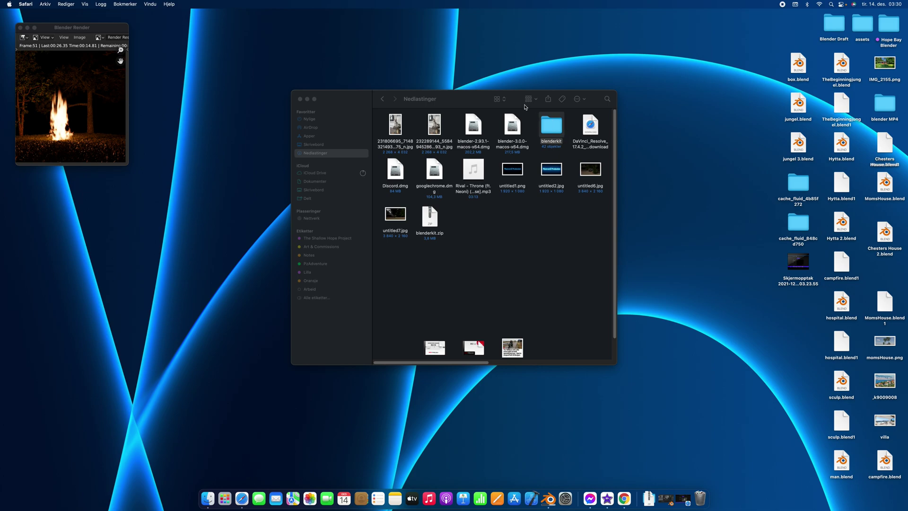
# Compress the blenderkit folder in Downloads into blenderkit 2.zip and move it aside.
pyautogui.moveTo(524, 107); pyautogui.dragTo(344, 115)
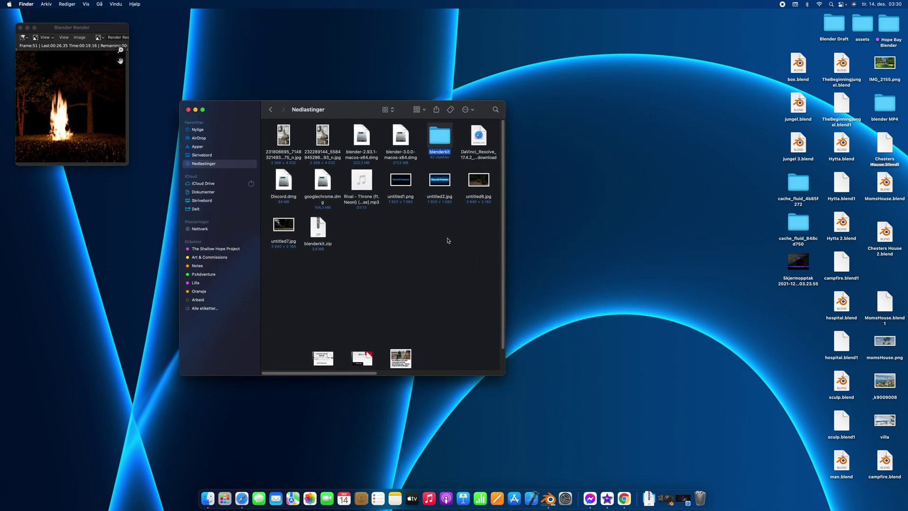
pyautogui.rightClick(442, 145)
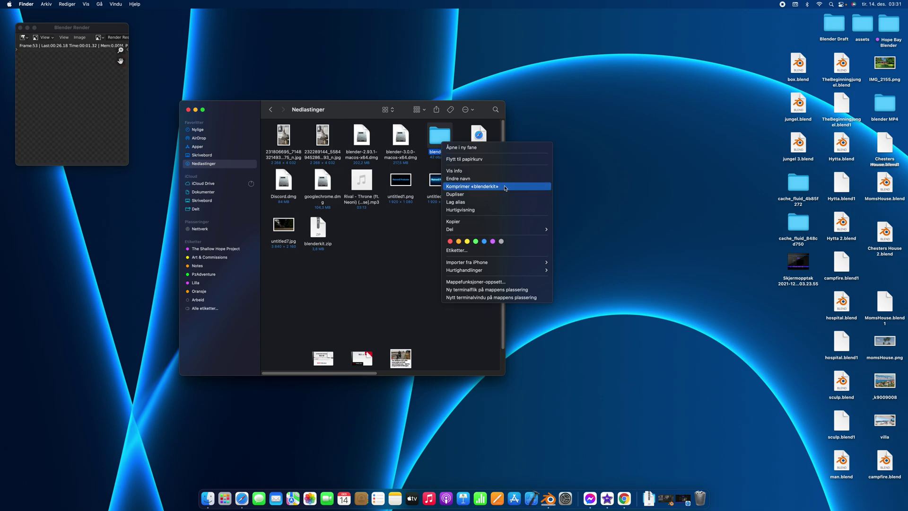
pyautogui.click(503, 186)
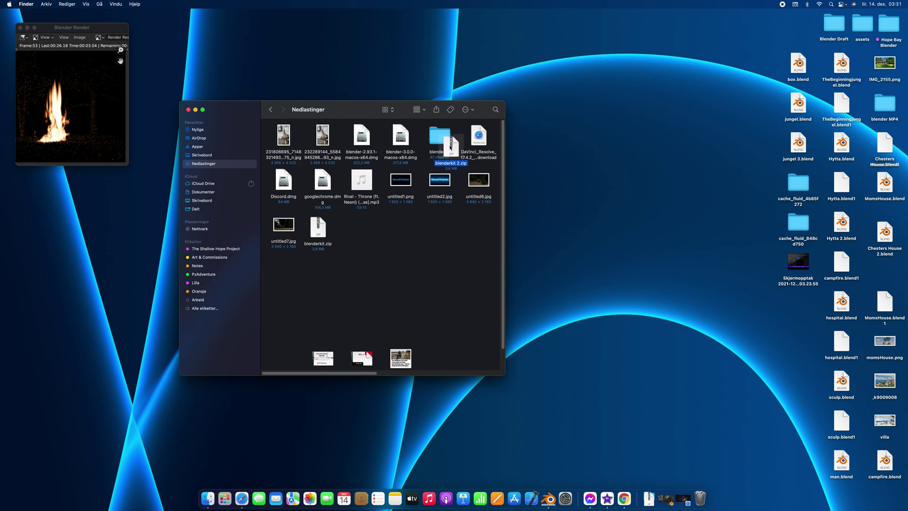
pyautogui.moveTo(451, 150); pyautogui.dragTo(423, 244)
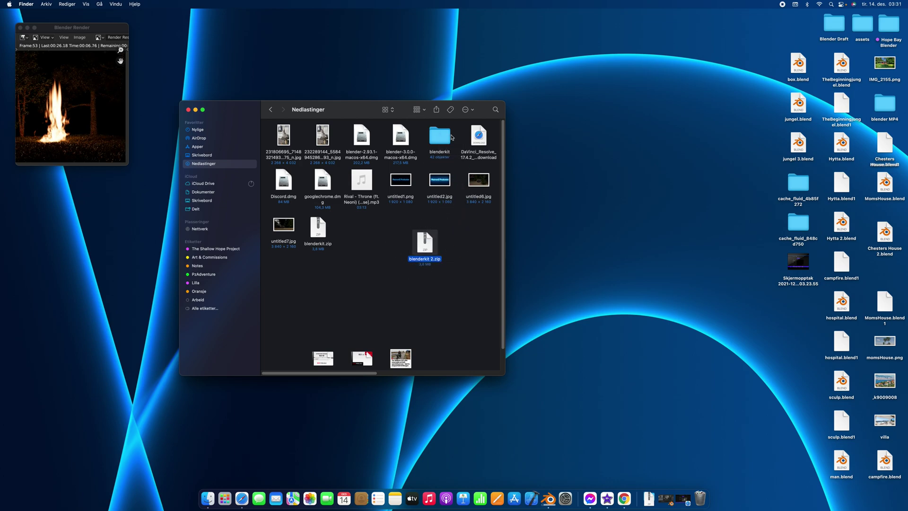
# Bring the Blender campfire.blend window forward with the Finder window moved aside.
pyautogui.click(411, 284)
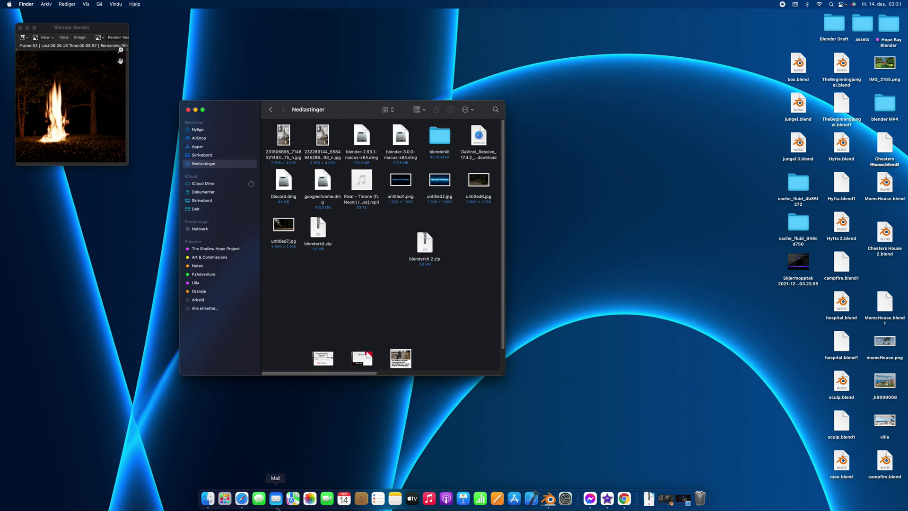
pyautogui.click(548, 497)
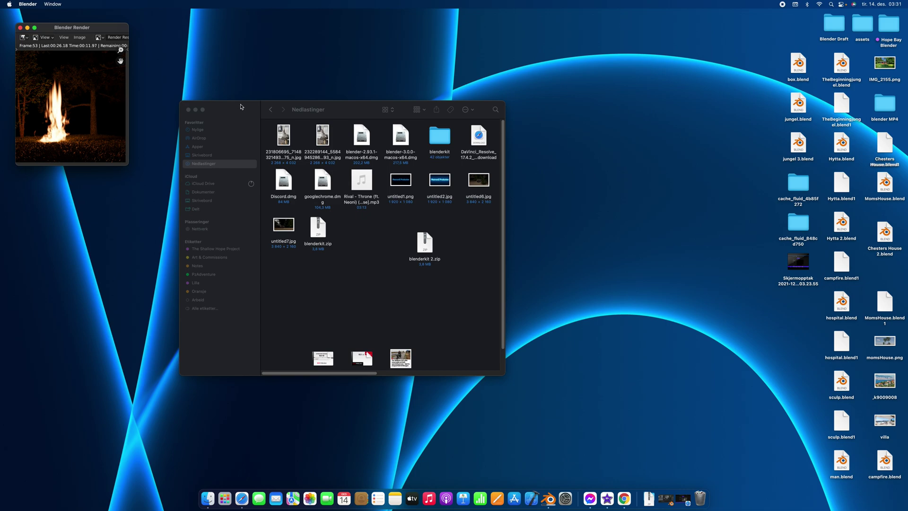
pyautogui.moveTo(241, 107); pyautogui.dragTo(475, 124)
# Open Edit > Preferences > Add-ons, start Install… and select blenderkit.zip, then close the file browser.
pyautogui.click(666, 498)
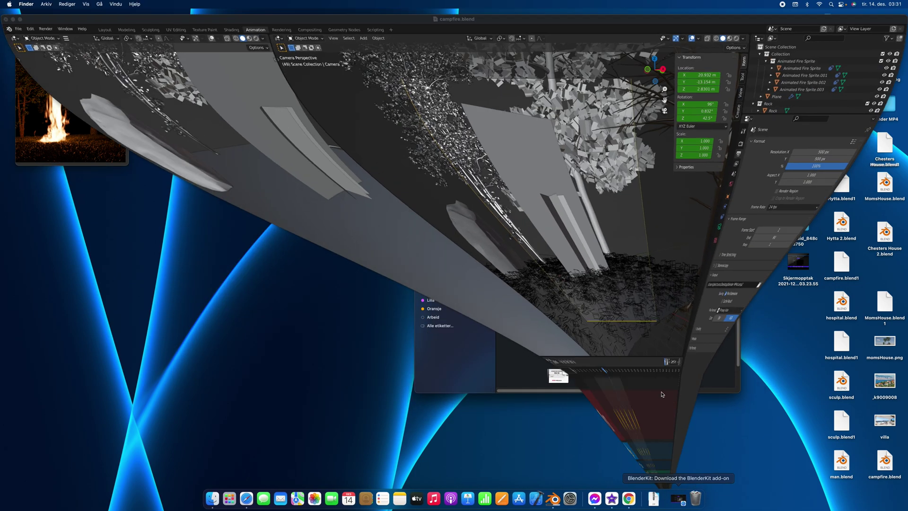
pyautogui.click(33, 24)
pyautogui.click(47, 126)
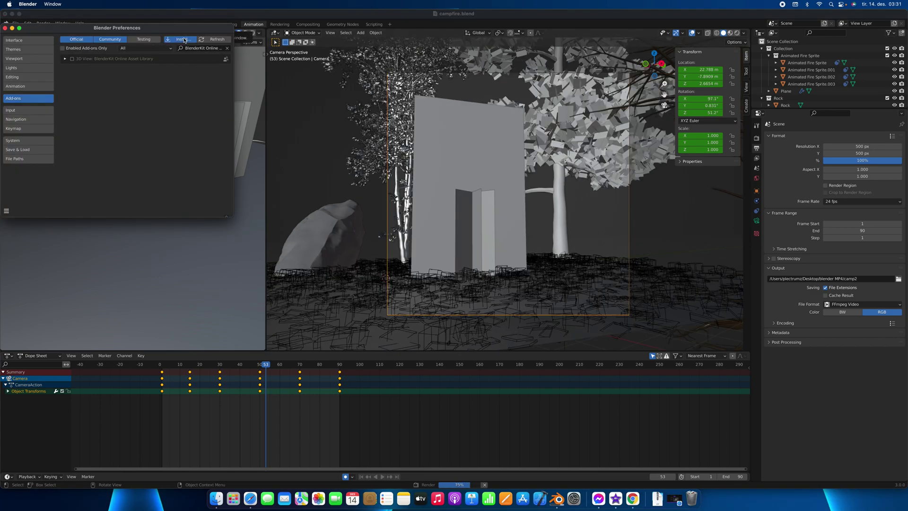
pyautogui.click(184, 39)
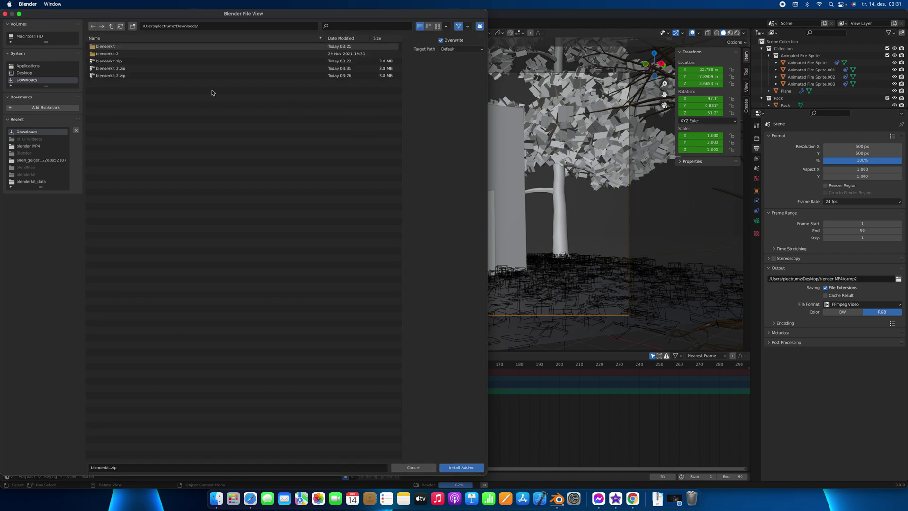
pyautogui.click(119, 61)
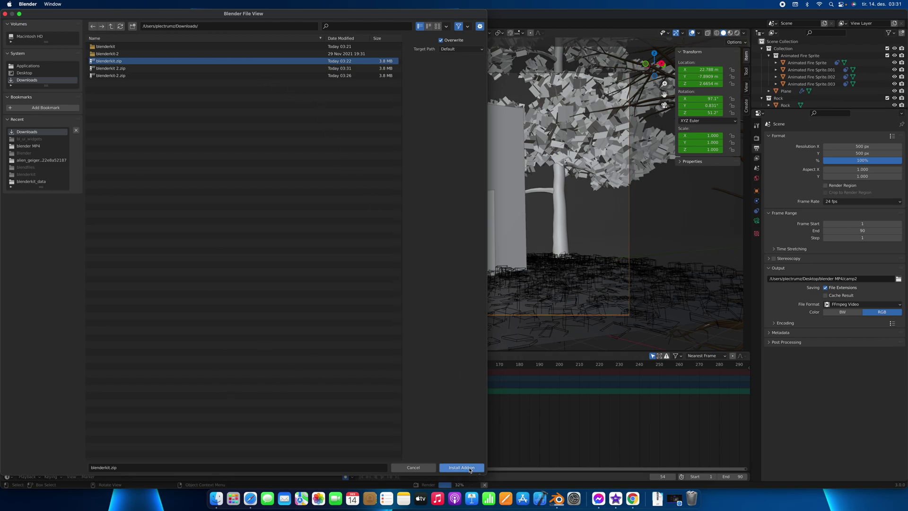
pyautogui.click(5, 14)
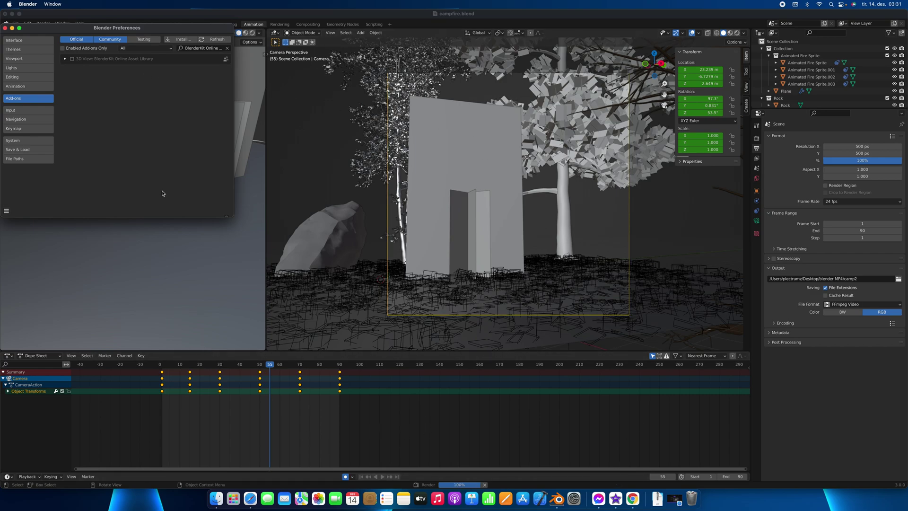
# Tick the BlenderKit Online Asset Library add-on and dismiss the resulting Python error.
pyautogui.moveTo(71, 32); pyautogui.dragTo(93, 50)
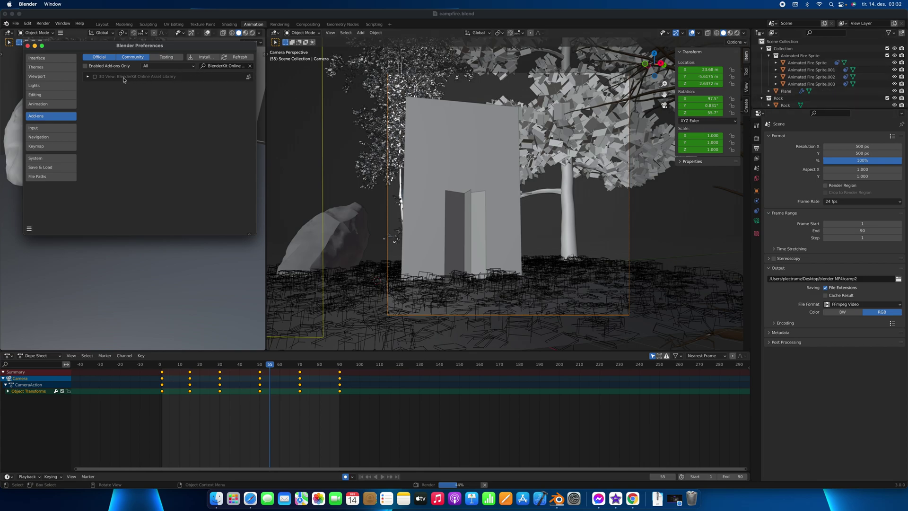
pyautogui.click(97, 77)
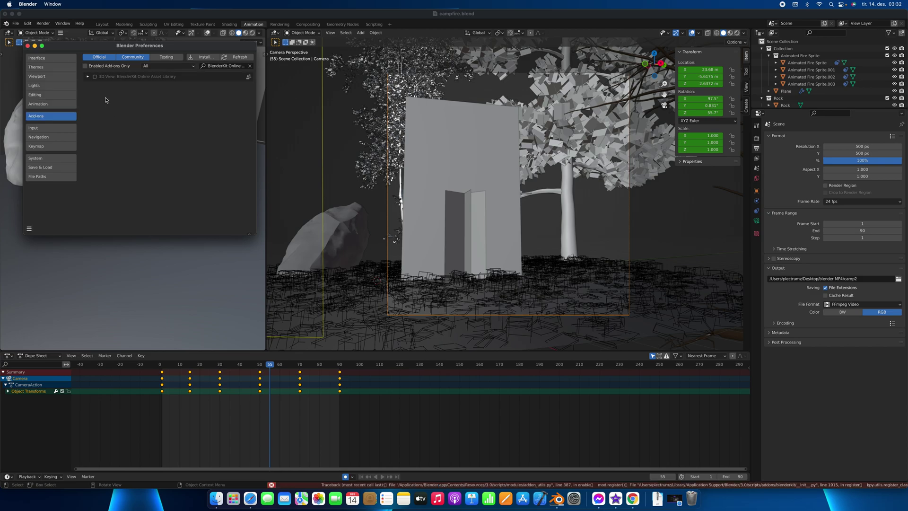
pyautogui.click(95, 78)
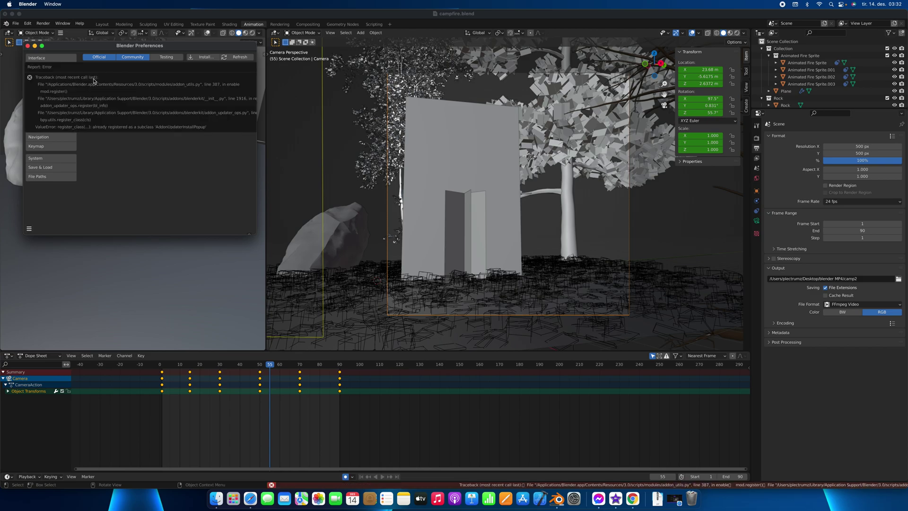
# Install blenderkit.zip from Downloads as an add-on and try enabling it.
pyautogui.click(211, 58)
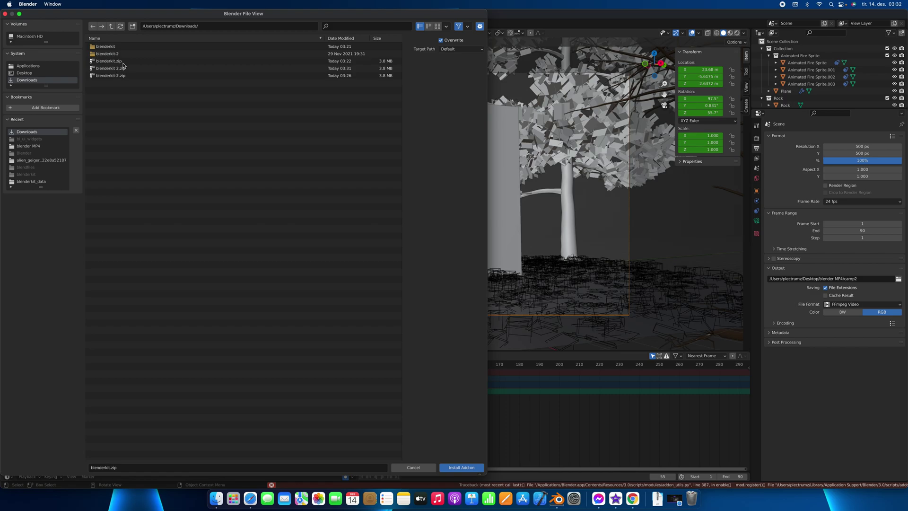
pyautogui.click(131, 62)
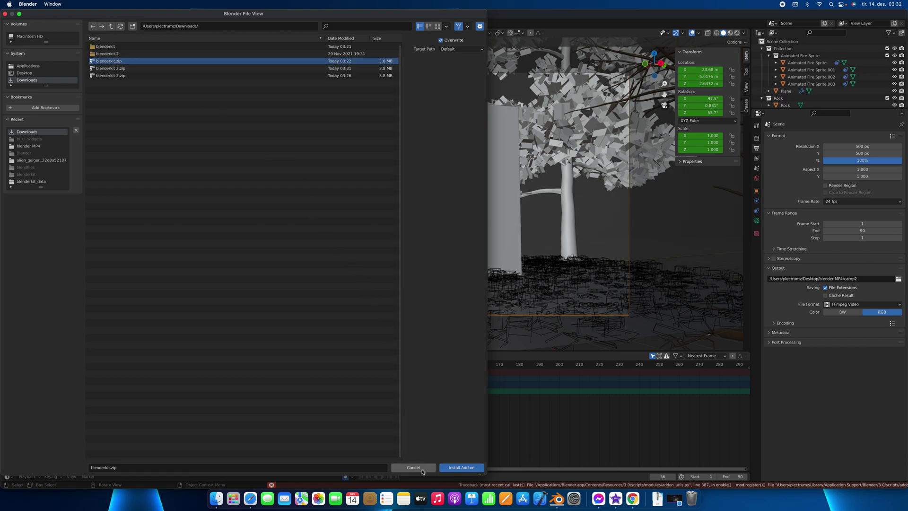
pyautogui.click(461, 467)
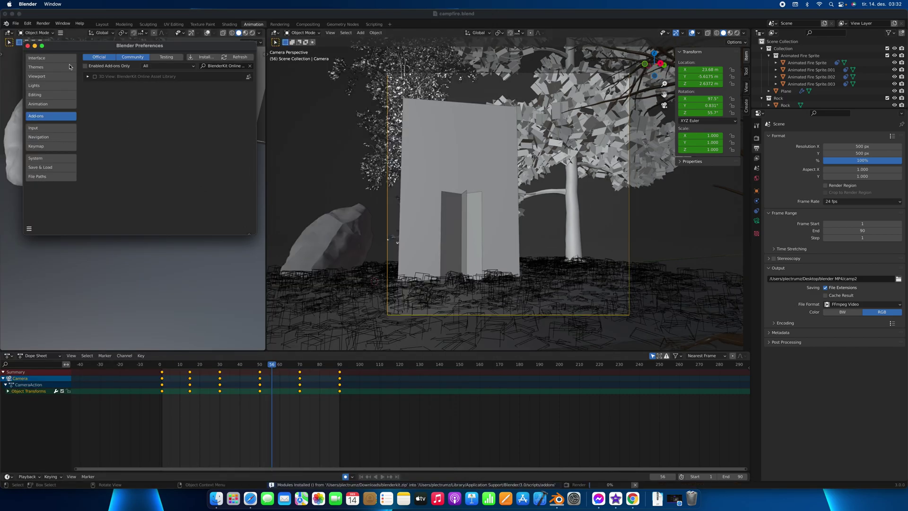
pyautogui.click(95, 77)
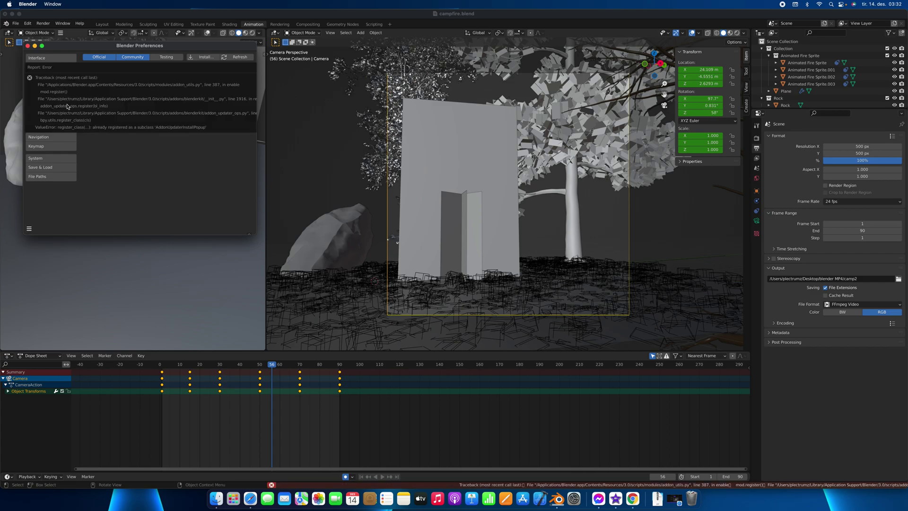
# Dismiss the error report and move the blenderkit folder into empty space in Finder's Downloads.
pyautogui.click(32, 80)
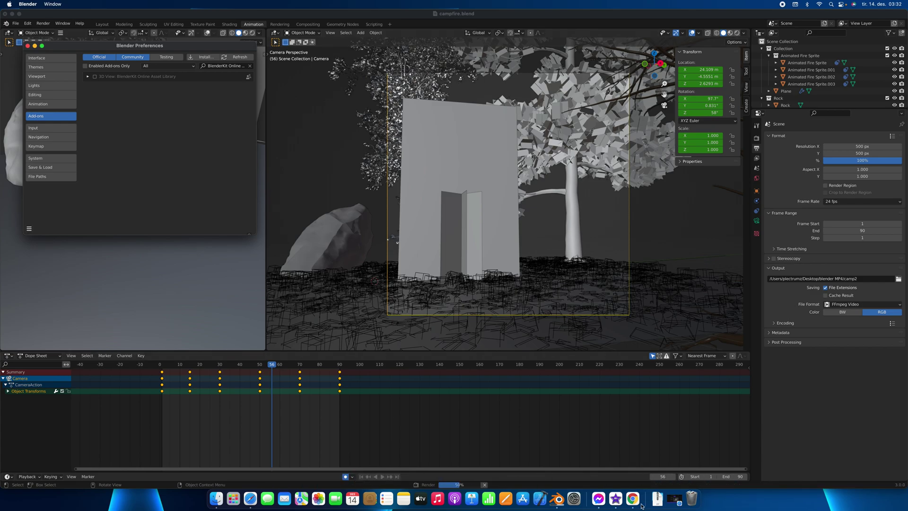
pyautogui.click(216, 498)
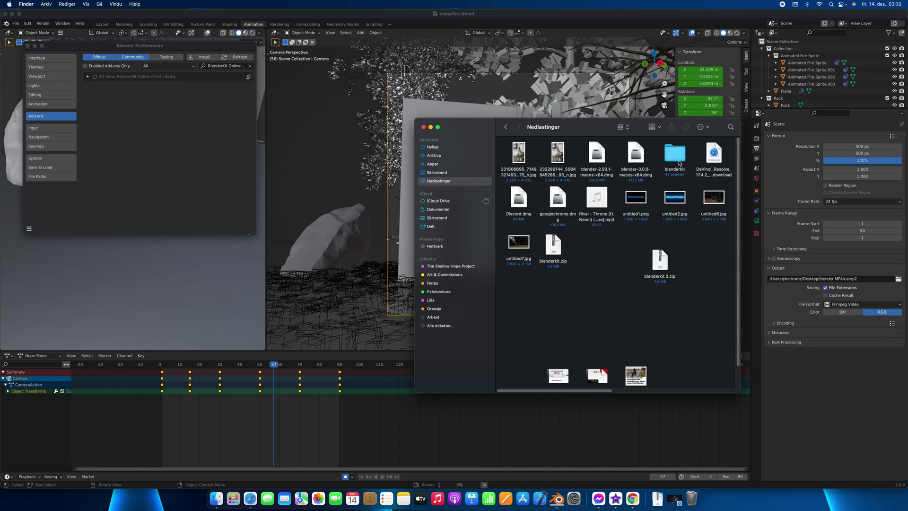
pyautogui.moveTo(674, 154); pyautogui.dragTo(602, 280)
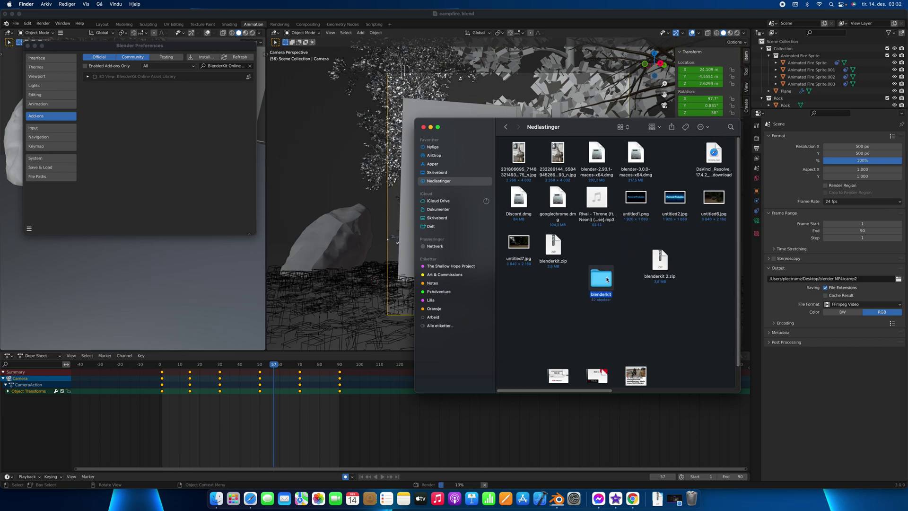
# Compress the blenderkit folder with Komprimer «blenderkit».
pyautogui.rightClick(607, 277)
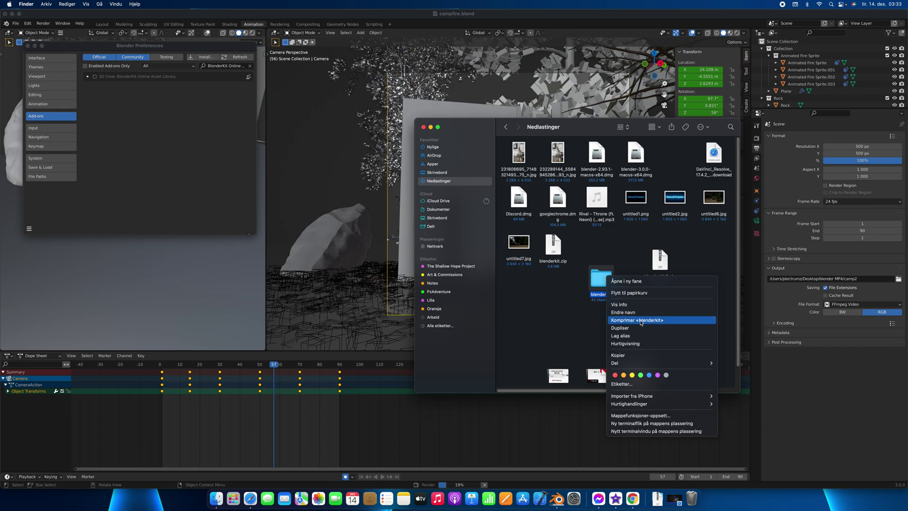
pyautogui.click(567, 316)
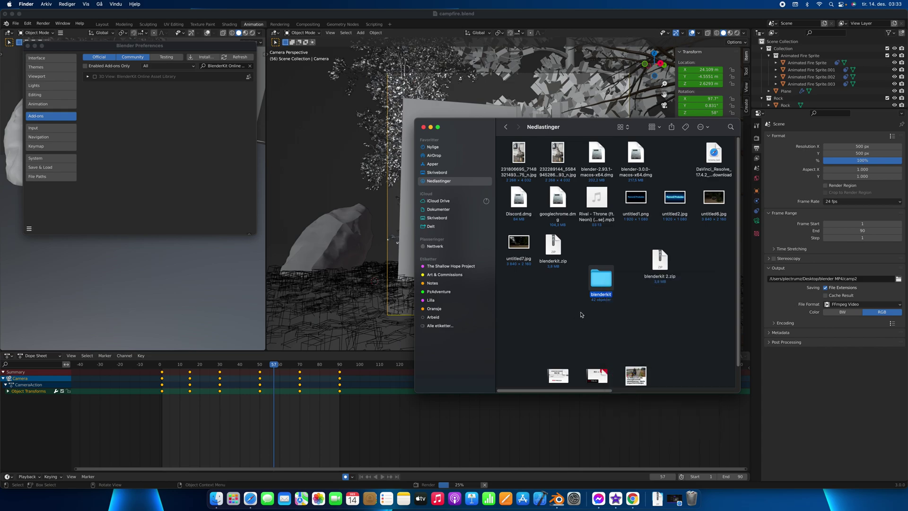